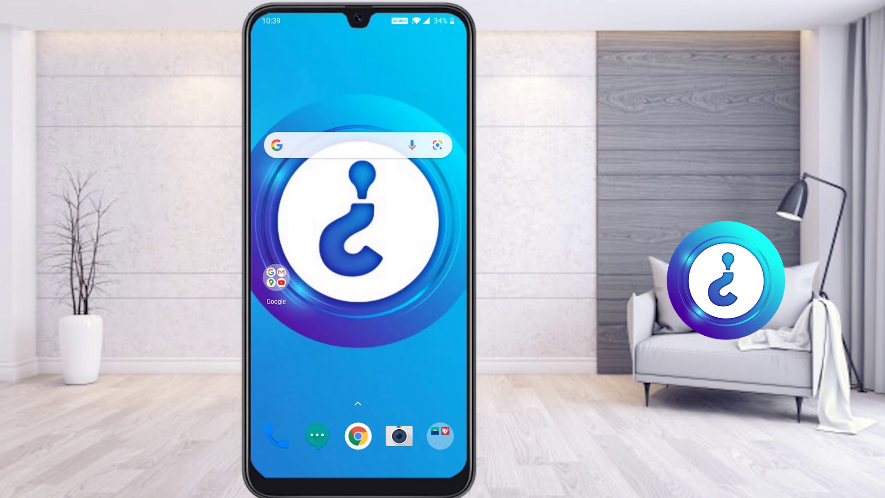
- Find Microsoft Word among the phone's apps and open it
{"action": "left_click_drag", "start_coordinate": [357, 403], "coordinate": [358, 184]}
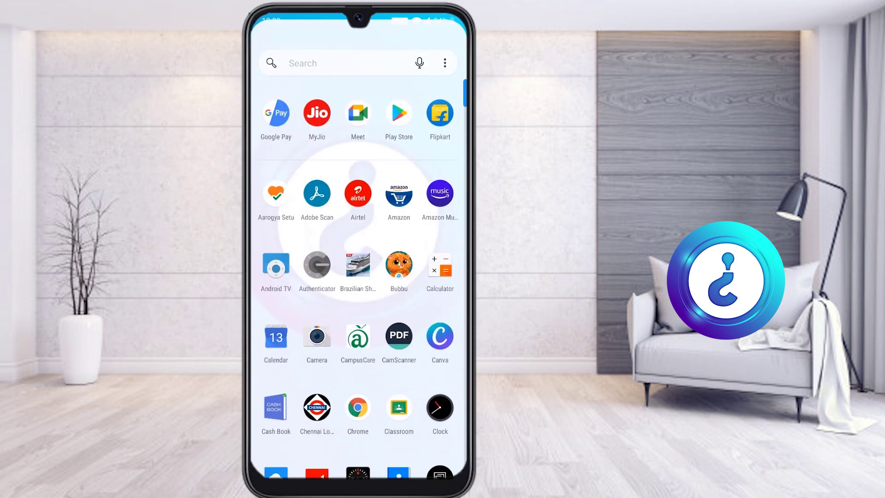
{"action": "left_click", "coordinate": [322, 55]}
{"action": "left_click", "coordinate": [319, 308]}
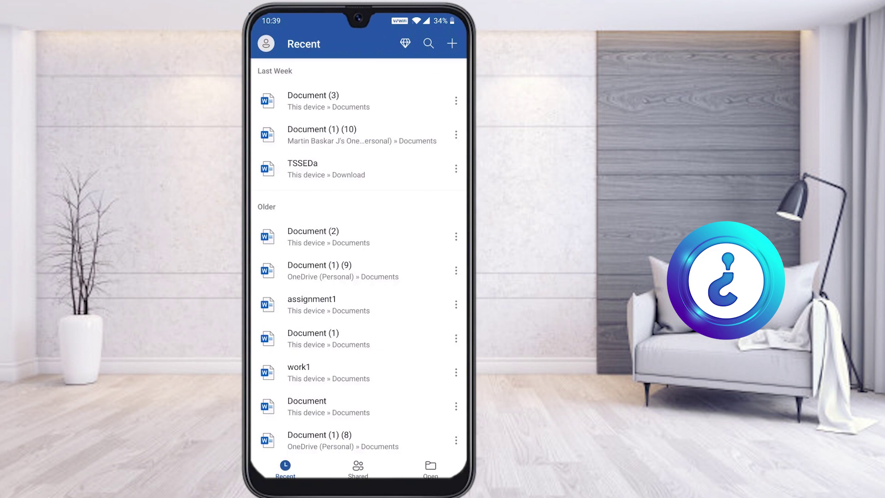
- Create a new blank document, keeping OneDrive - Personal as the storage location
{"action": "left_click", "coordinate": [454, 44]}
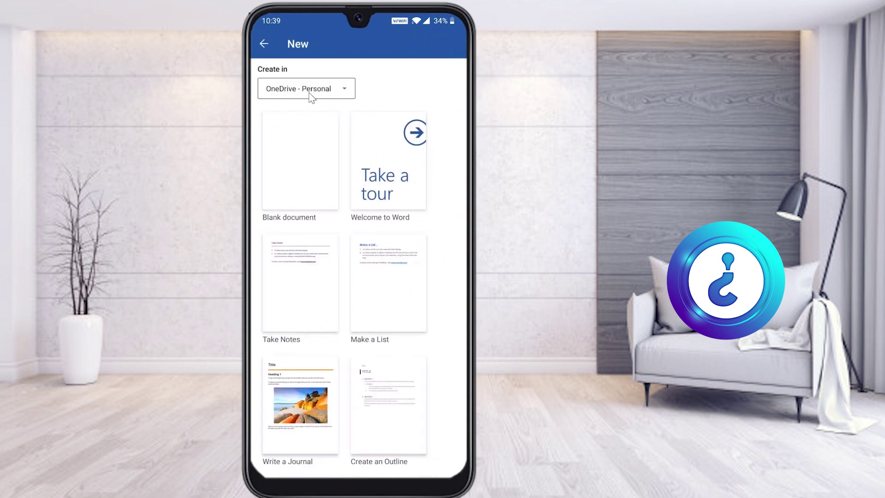
{"action": "left_click", "coordinate": [311, 98]}
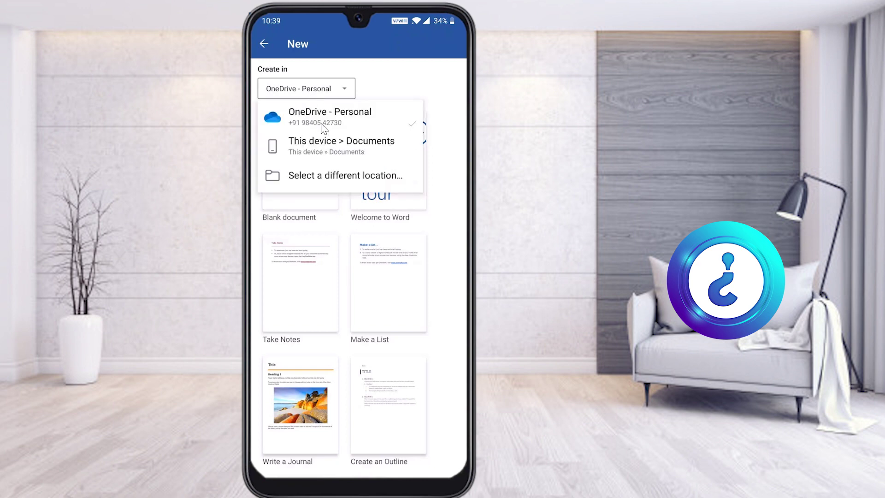
{"action": "left_click", "coordinate": [380, 84]}
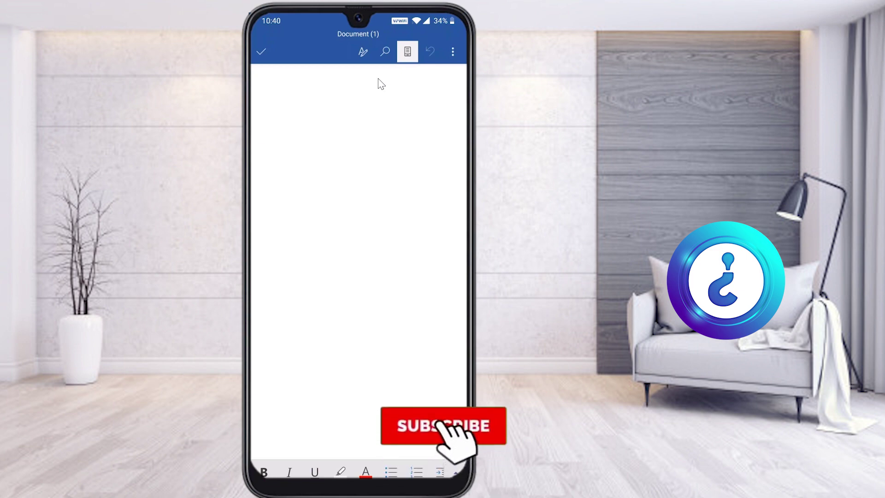
- Insert a table with three columns and three rows into the blank document
{"action": "left_click", "coordinate": [364, 53]}
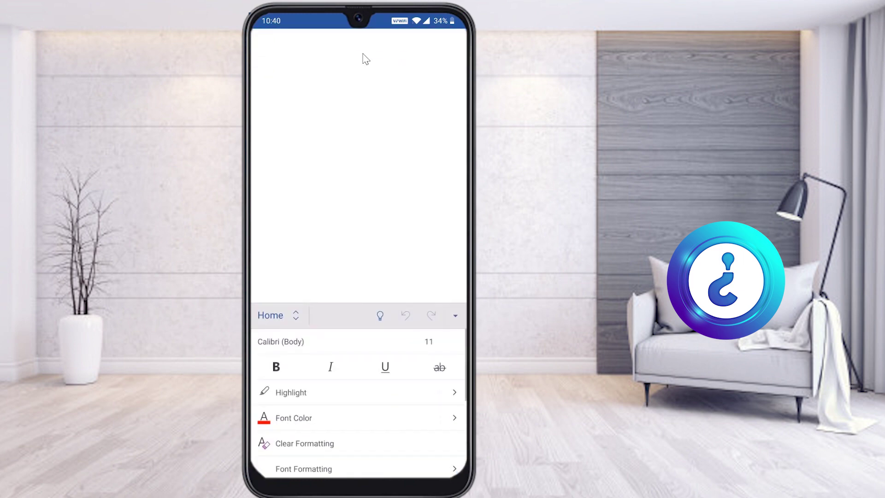
{"action": "left_click", "coordinate": [281, 322]}
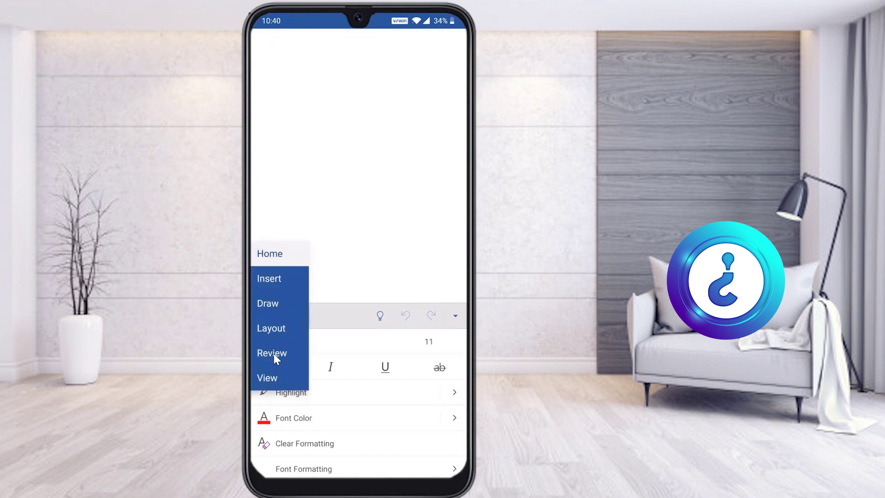
{"action": "left_click", "coordinate": [273, 285]}
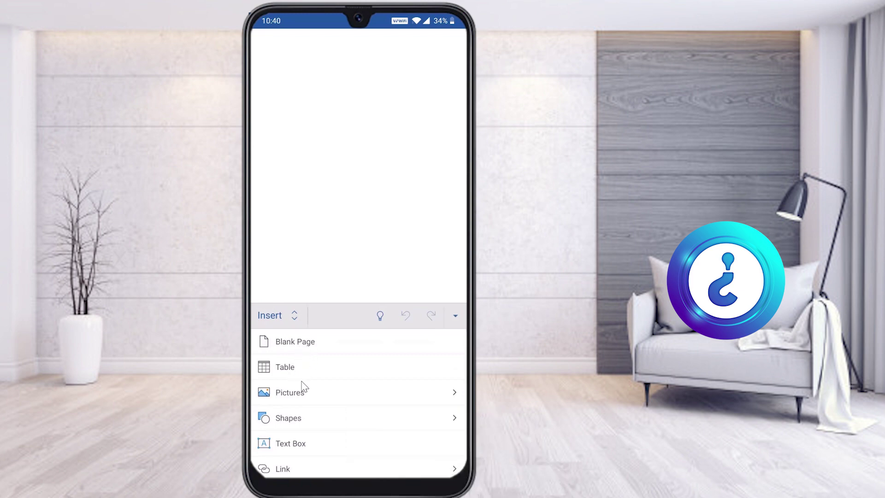
{"action": "left_click", "coordinate": [284, 369]}
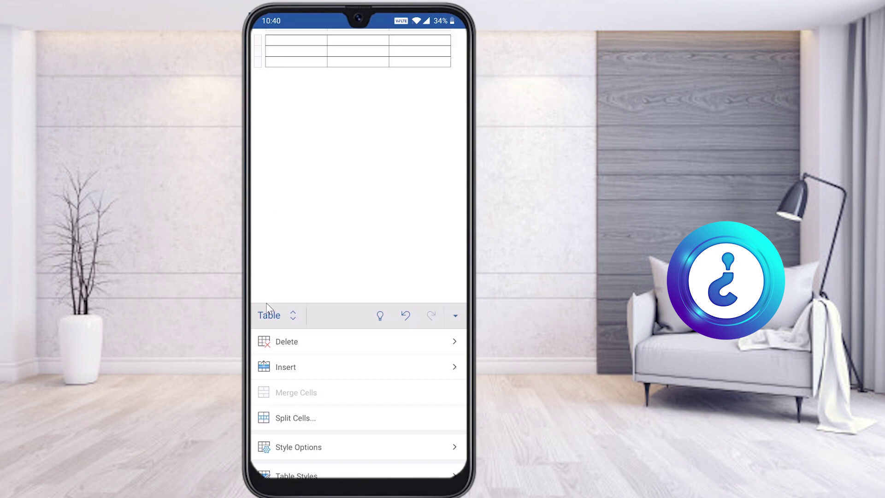
- Extend the table by one row above, one row below and one column on the left side
{"action": "left_click", "coordinate": [287, 371]}
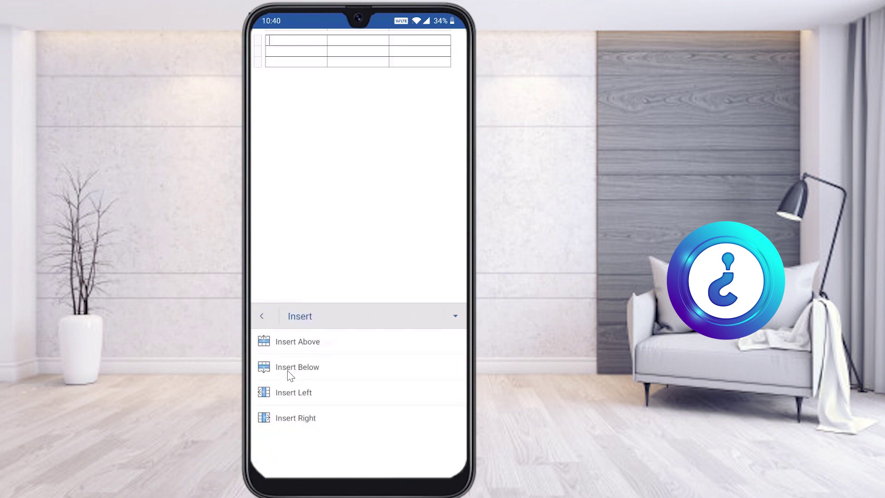
{"action": "left_click", "coordinate": [296, 398]}
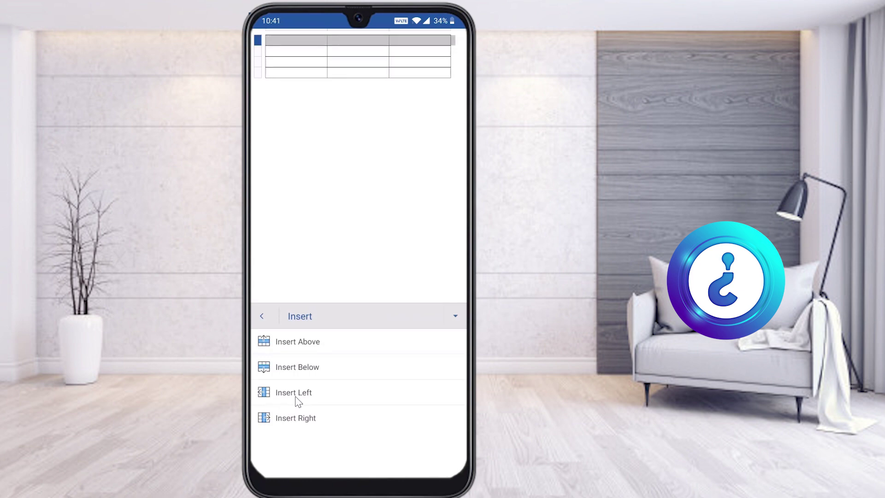
{"action": "left_click", "coordinate": [307, 371]}
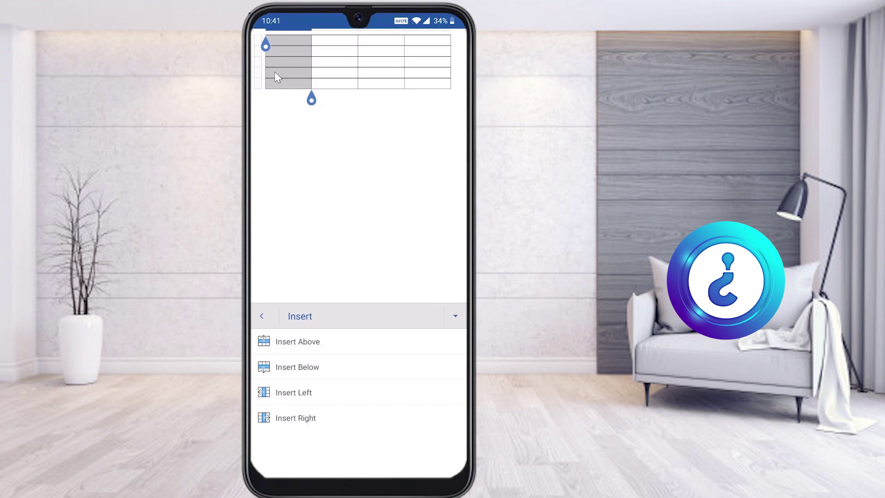
- Enter the column headings Sno, Name, Email and Contact in the table's first row
{"action": "left_click", "coordinate": [276, 78]}
{"action": "left_click", "coordinate": [276, 77]}
{"action": "key", "text": "Up"}
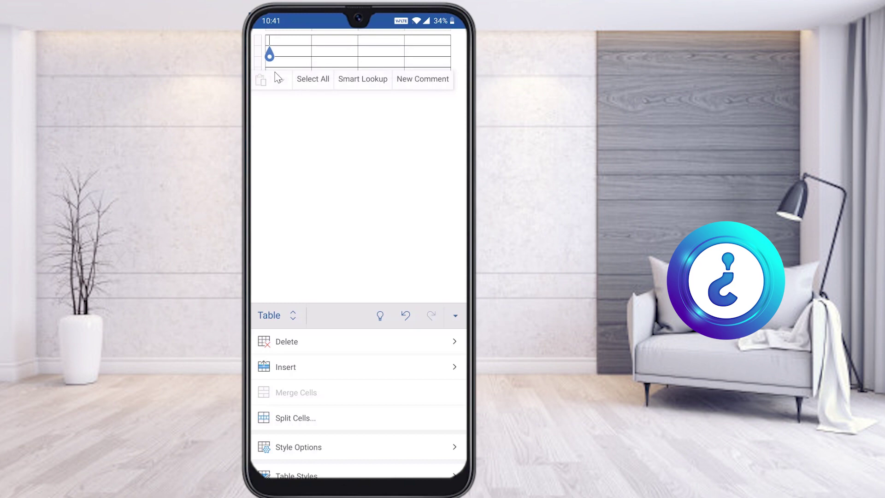
{"action": "left_click", "coordinate": [288, 30]}
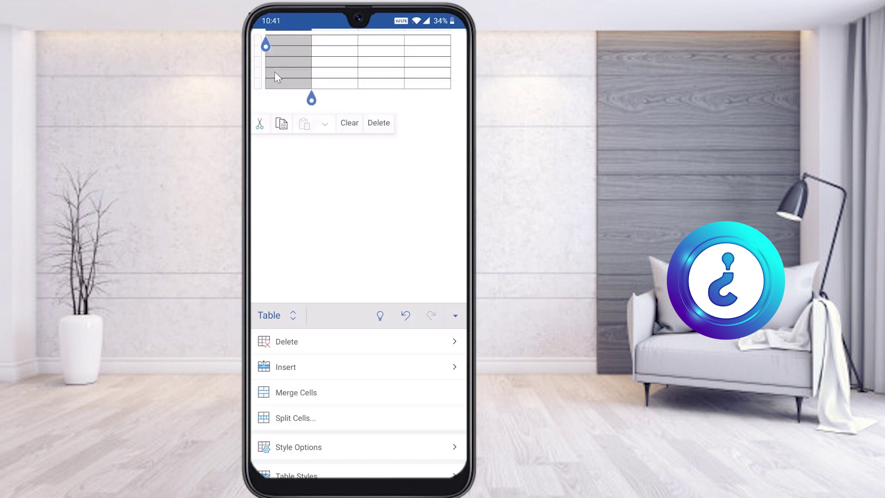
{"action": "left_click", "coordinate": [275, 72]}
{"action": "left_click", "coordinate": [275, 72]}
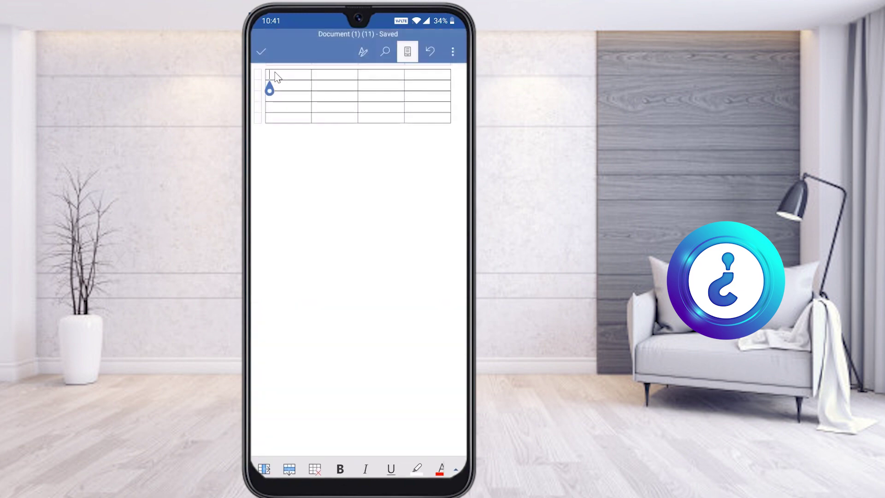
{"action": "left_click", "coordinate": [276, 78]}
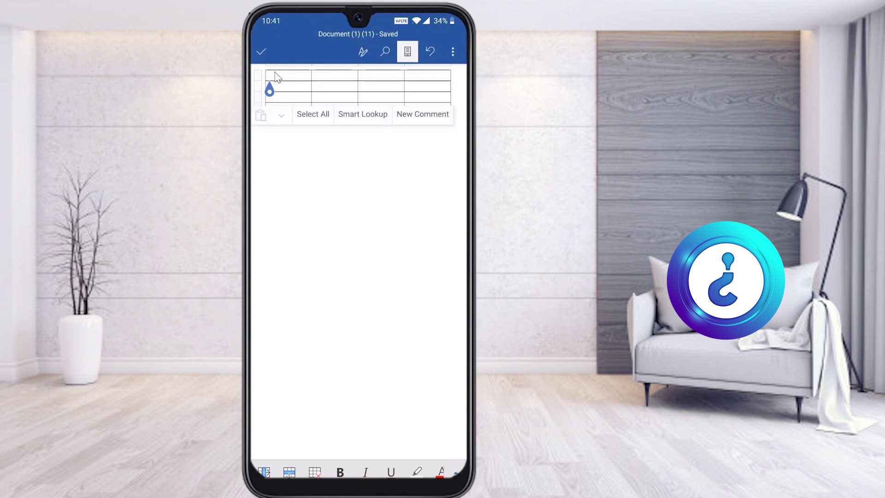
{"action": "left_click", "coordinate": [274, 71]}
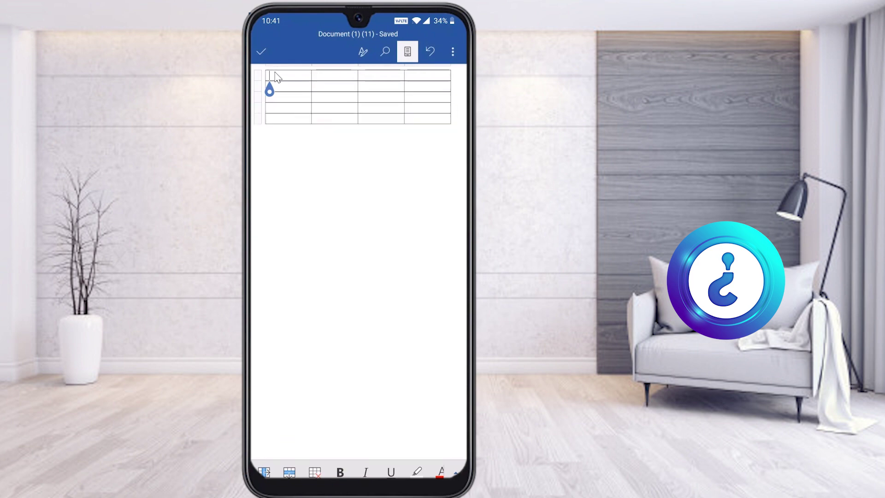
{"action": "double_click", "coordinate": [277, 77]}
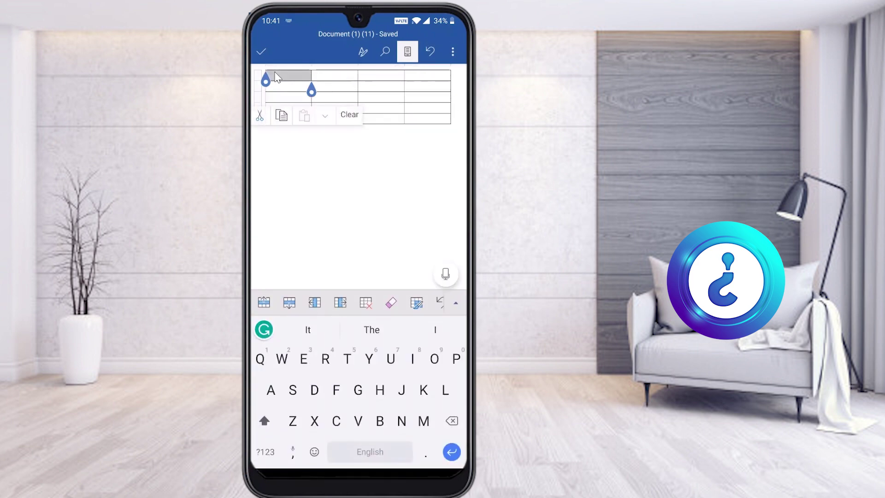
{"action": "right_click", "coordinate": [275, 73]}
{"action": "double_click", "coordinate": [275, 73]}
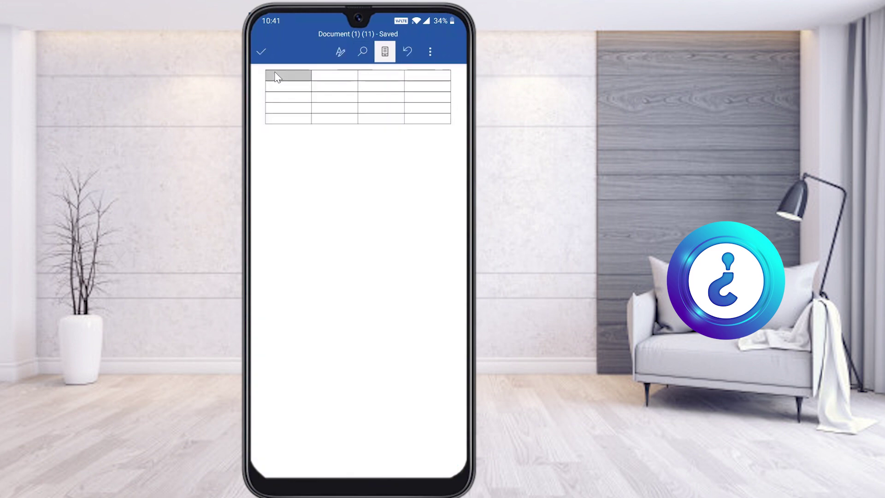
{"action": "left_click", "coordinate": [277, 78]}
{"action": "left_click", "coordinate": [277, 78]}
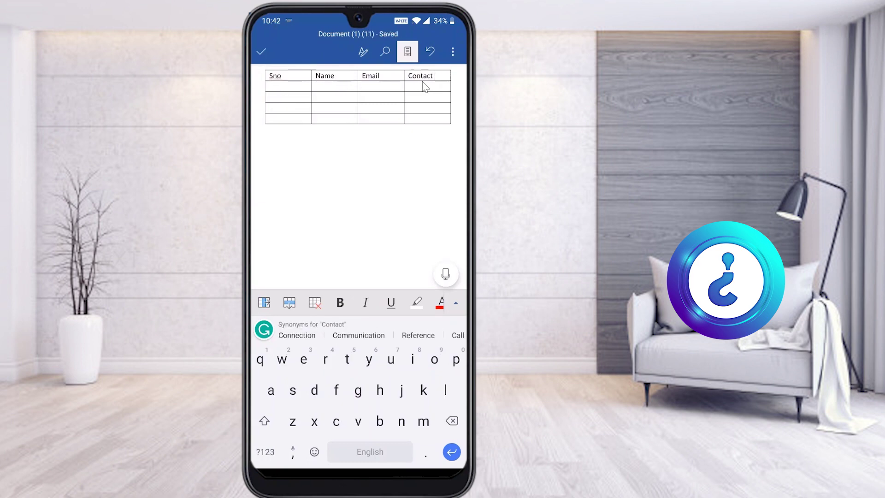
- Select the whole table from the Sno heading to the last row and show its table formatting options
{"action": "left_click", "coordinate": [282, 95]}
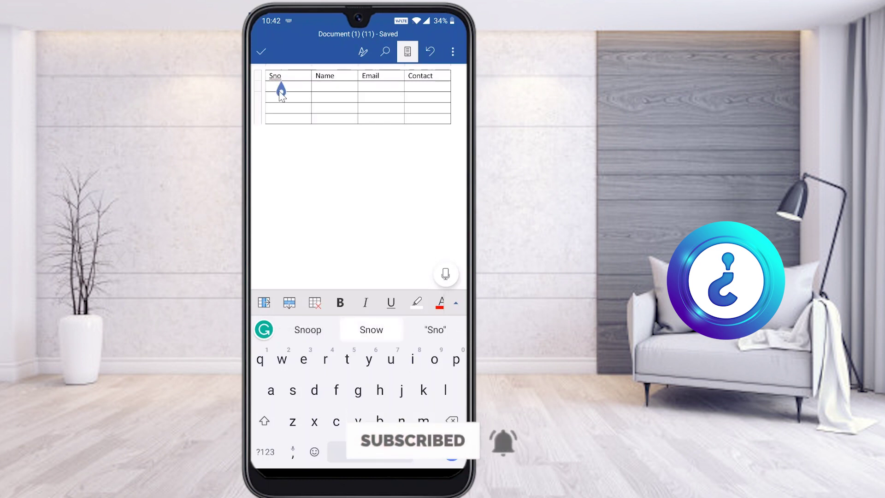
{"action": "double_click", "coordinate": [276, 76]}
{"action": "left_click_drag", "start_coordinate": [310, 91], "coordinate": [455, 134]}
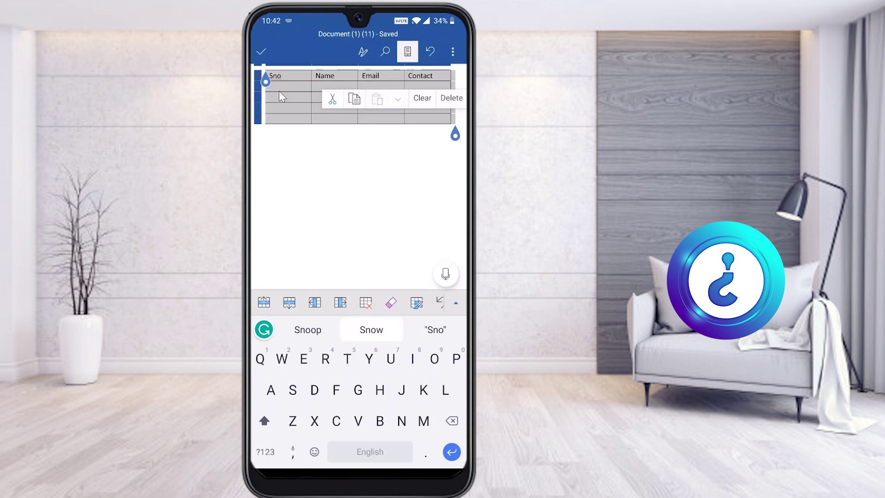
{"action": "left_click", "coordinate": [456, 305]}
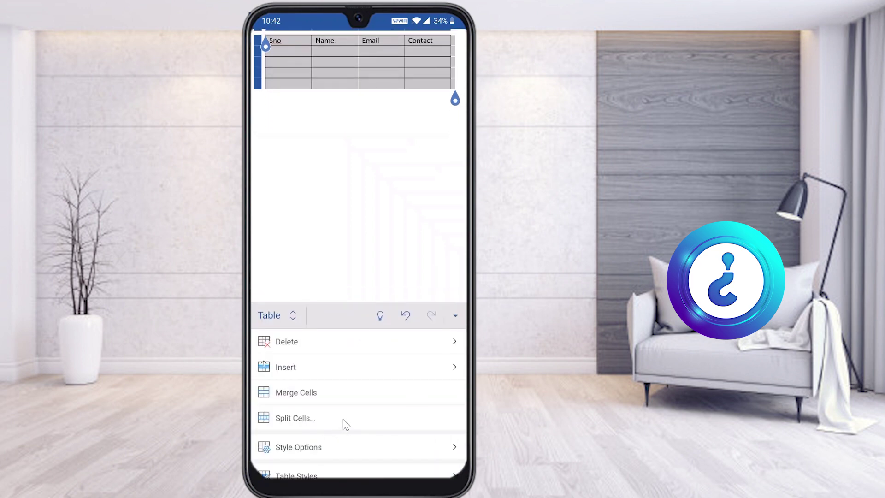
- Apply the light blue Grid Tables style with a coloured header row and first column to the table
{"action": "scroll", "coordinate": [346, 424], "scroll_direction": "down", "scroll_amount": 3}
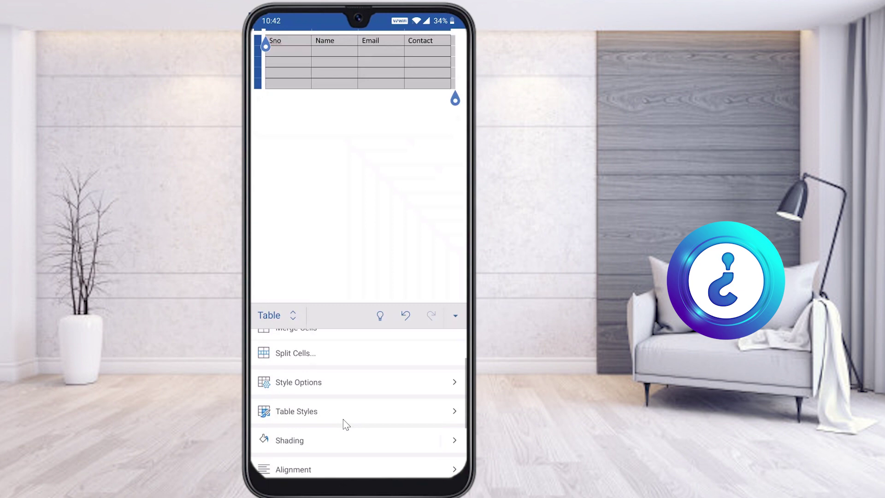
{"action": "left_click", "coordinate": [306, 413]}
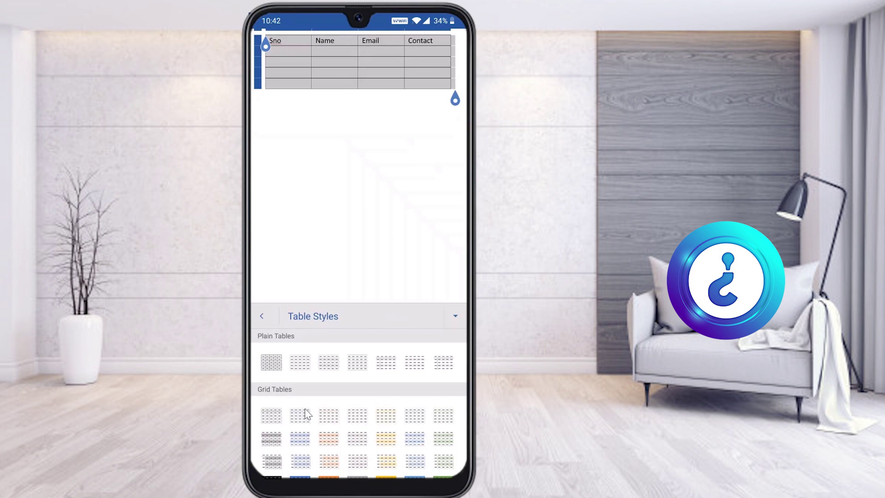
{"action": "scroll", "coordinate": [307, 413], "scroll_direction": "down", "scroll_amount": 3}
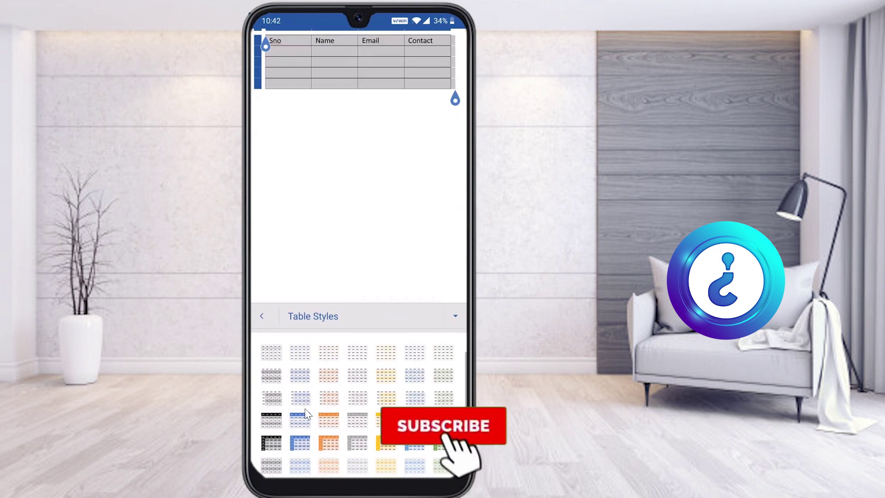
{"action": "left_click", "coordinate": [307, 413]}
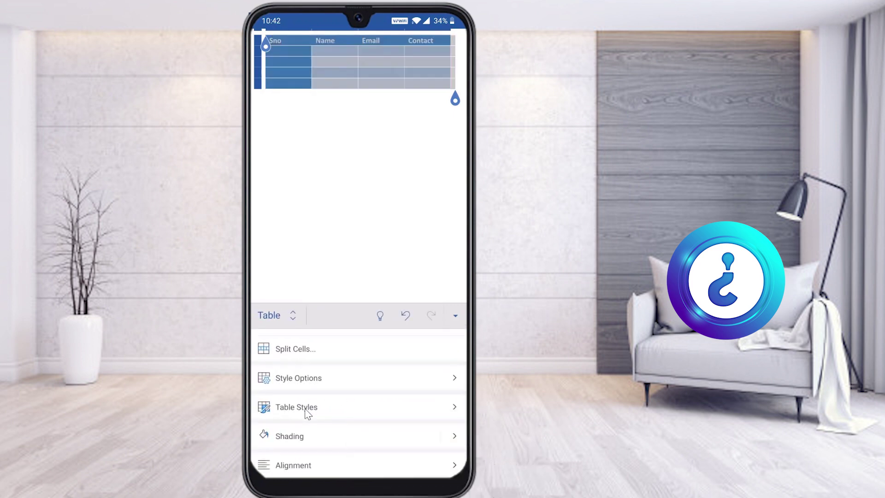
- Change the table style to the blue Grid Tables design with a solid header row and banded rows
{"action": "left_click", "coordinate": [307, 414]}
{"action": "scroll", "coordinate": [307, 414], "scroll_direction": "down", "scroll_amount": 3}
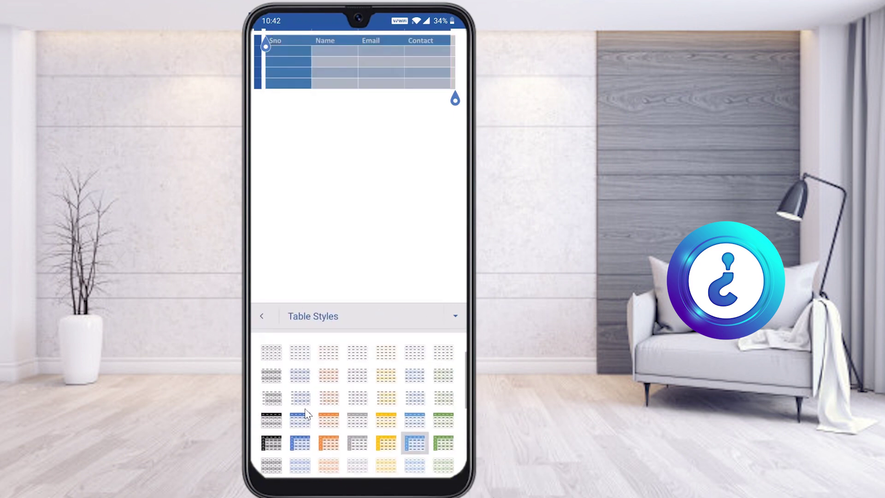
{"action": "left_click", "coordinate": [306, 414]}
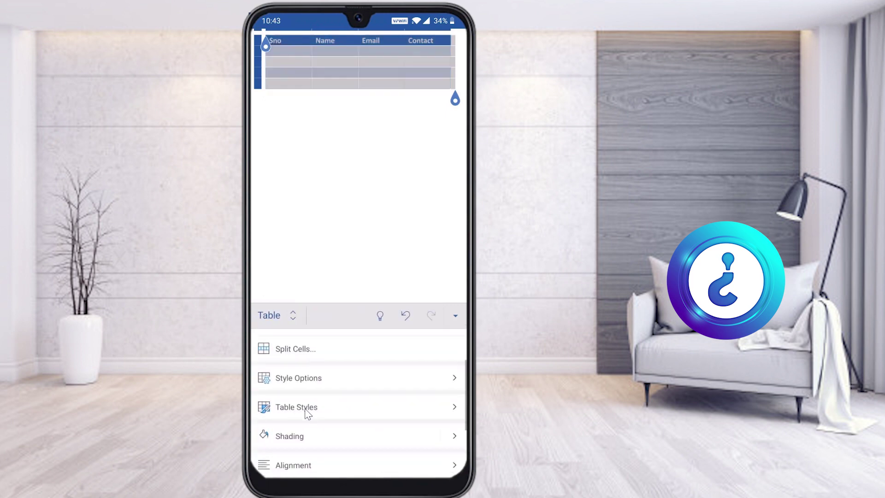
- Increase the font size of the table's text and leave editing mode
{"action": "left_click", "coordinate": [329, 146]}
{"action": "scroll", "coordinate": [330, 146], "scroll_direction": "up", "scroll_amount": 2}
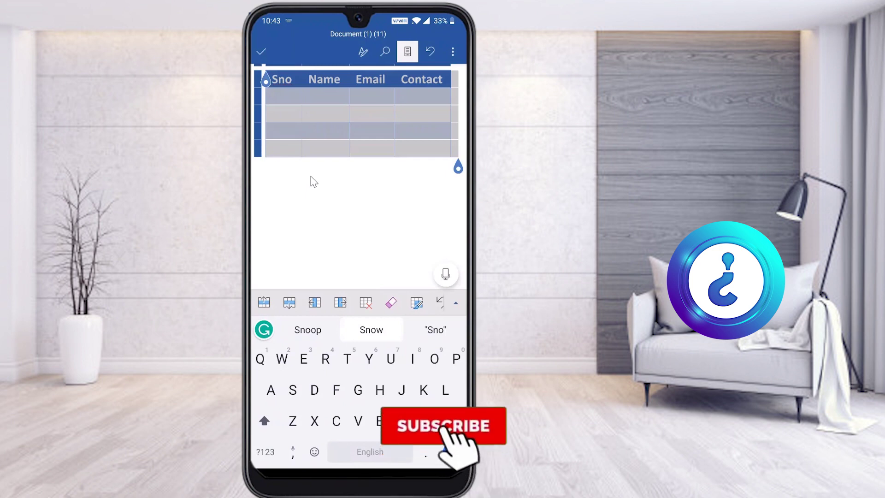
{"action": "right_click", "coordinate": [310, 176]}
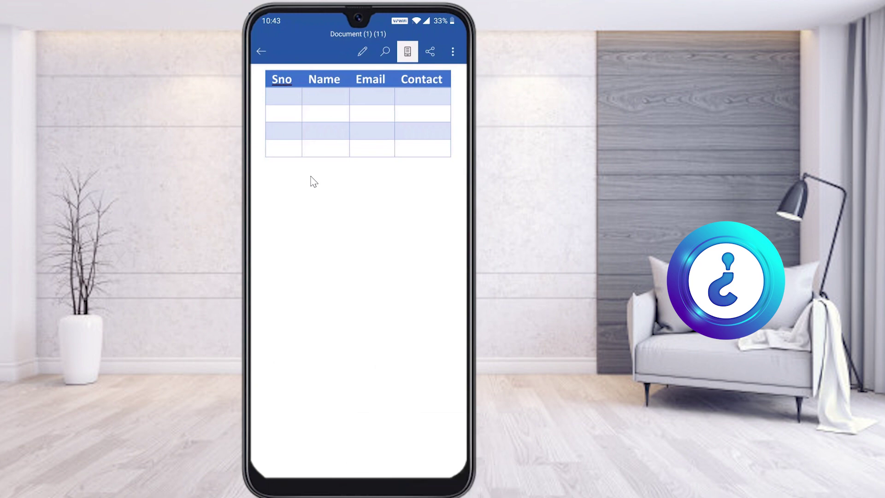
- Merge the Email and Contact cells in the second row below the headings into one cell
{"action": "left_click", "coordinate": [368, 115]}
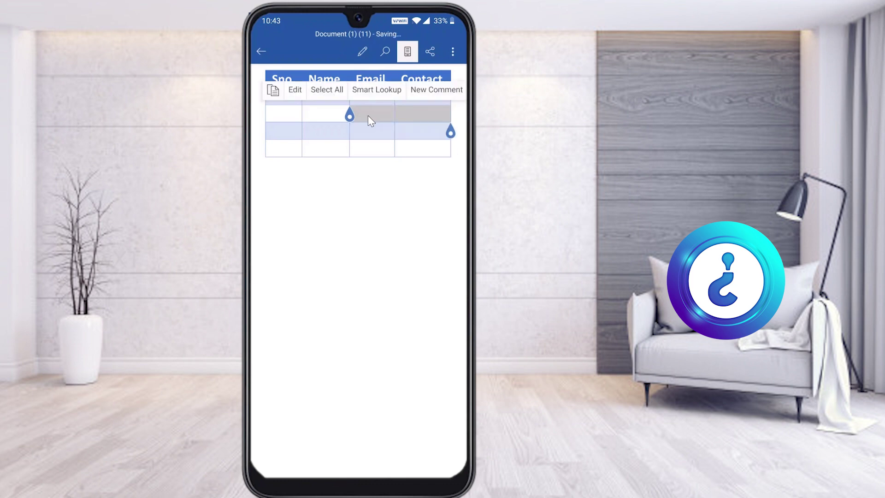
{"action": "left_click", "coordinate": [367, 58]}
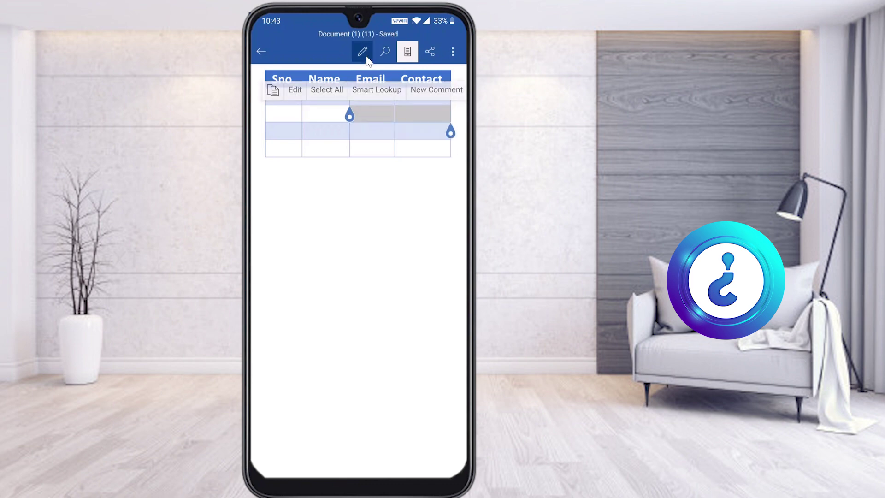
{"action": "left_click", "coordinate": [367, 58]}
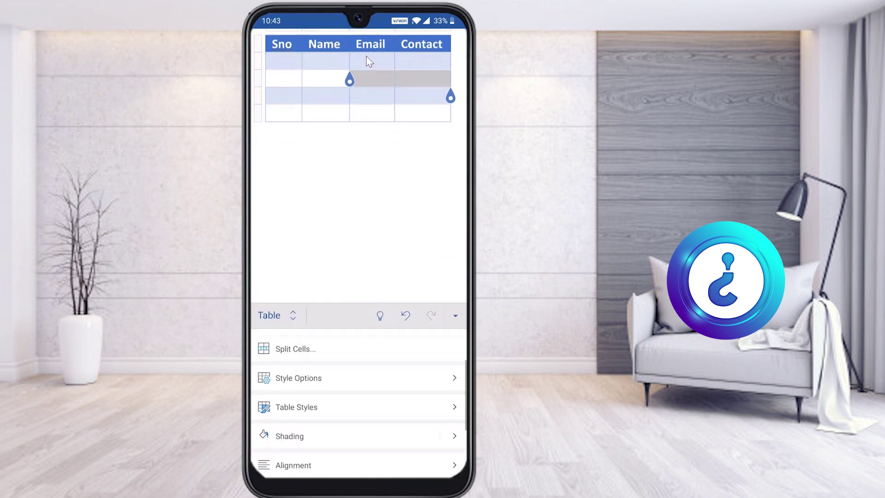
{"action": "scroll", "coordinate": [359, 402], "scroll_direction": "up", "scroll_amount": 2}
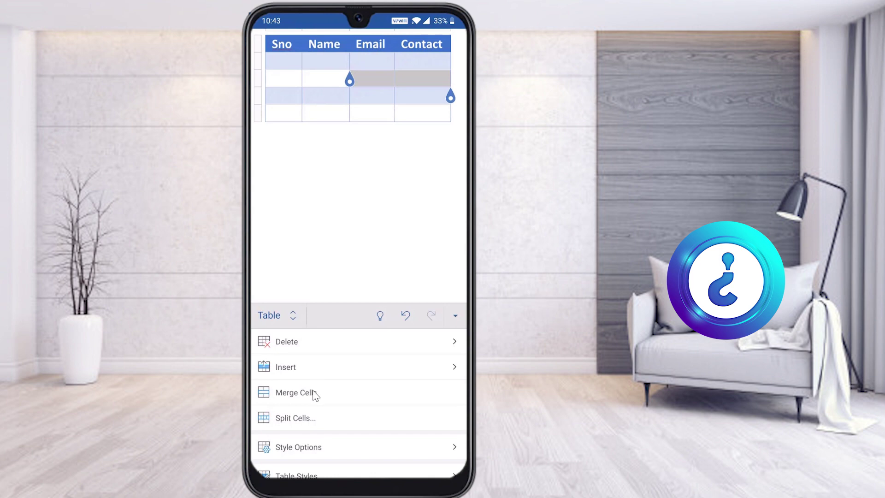
{"action": "left_click", "coordinate": [295, 392]}
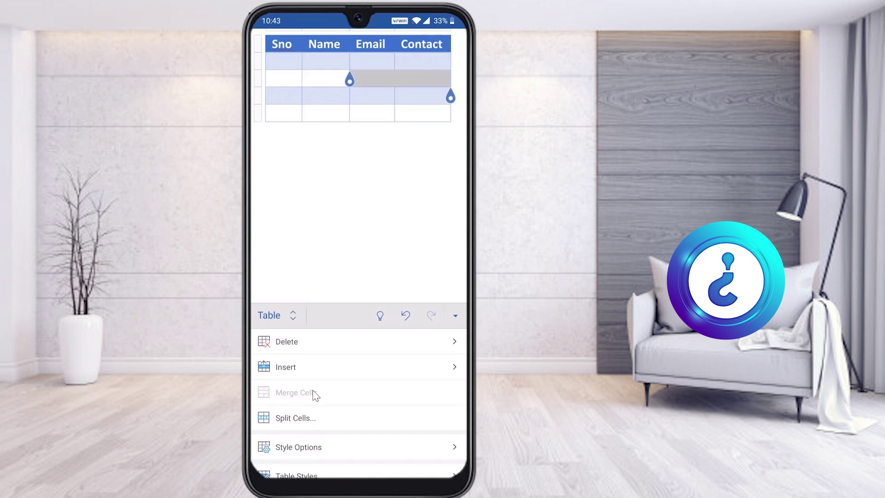
{"action": "left_click", "coordinate": [317, 93]}
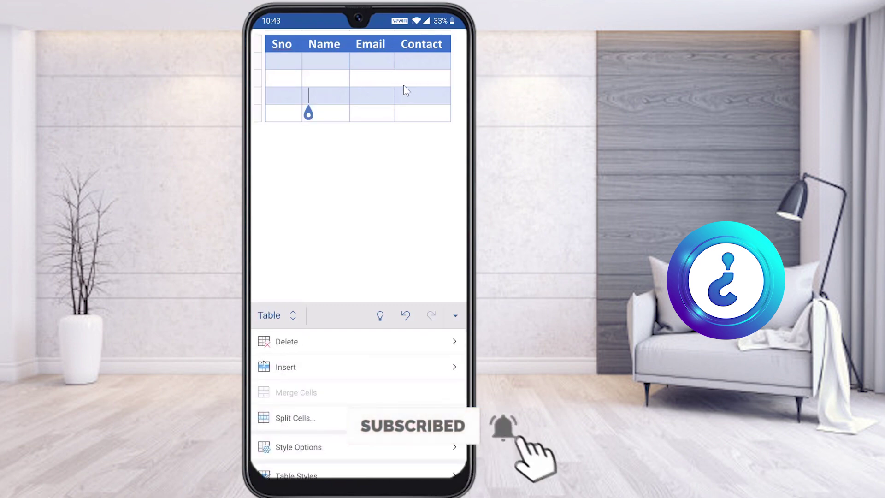
- Split the Contact cell in the table's last row into two side-by-side cells and close the table options
{"action": "left_click", "coordinate": [426, 118]}
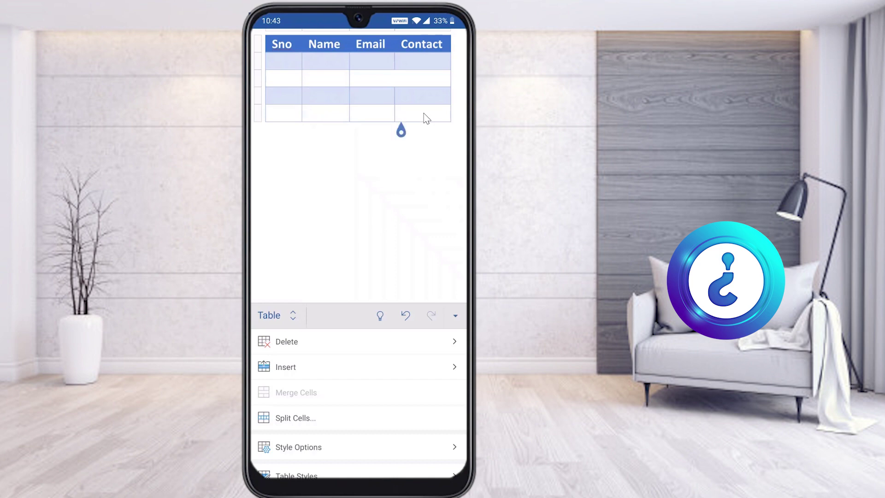
{"action": "left_click", "coordinate": [294, 423]}
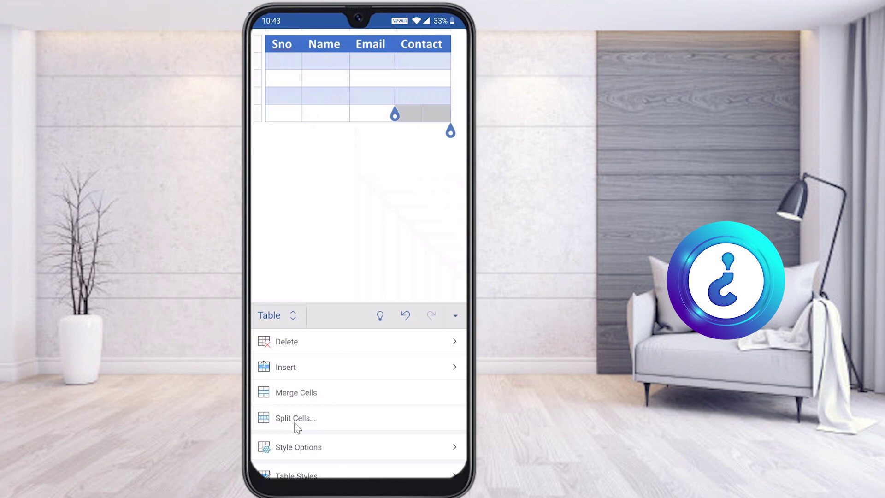
{"action": "left_click", "coordinate": [368, 155]}
{"action": "left_click", "coordinate": [367, 155]}
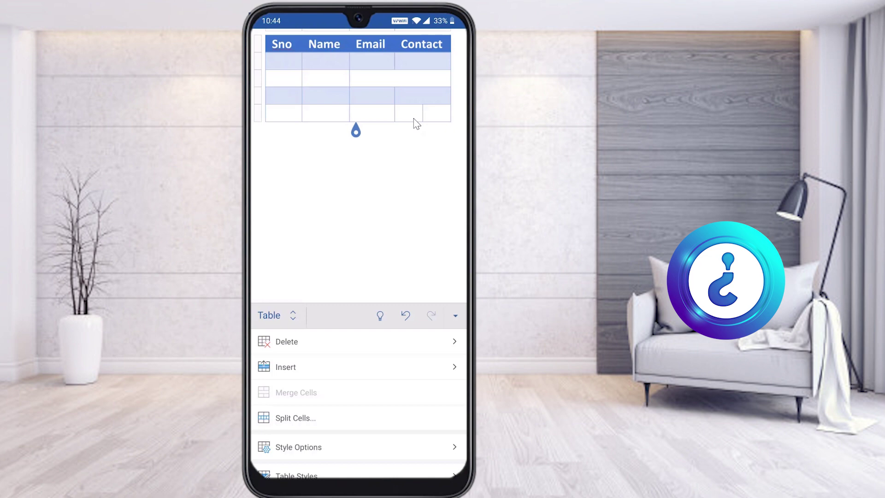
{"action": "key", "text": "Escape"}
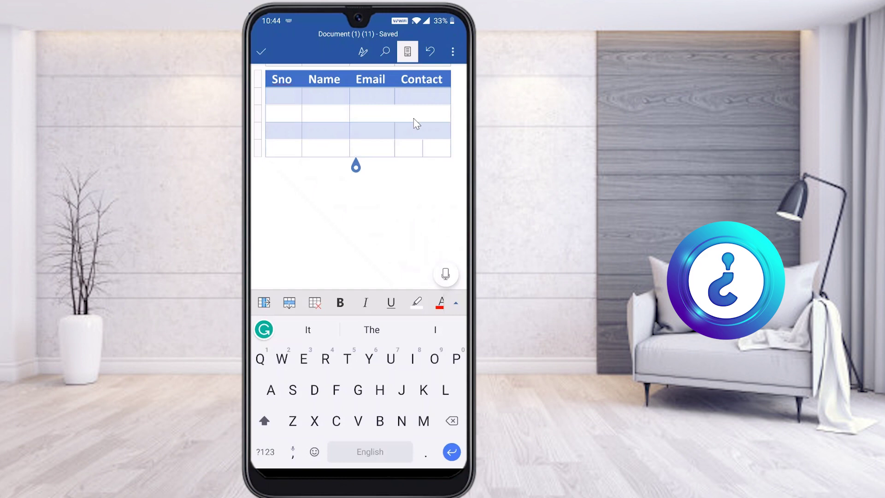
- Select the heading row from Sno to Contact and centre-align its text
{"action": "double_click", "coordinate": [293, 80]}
{"action": "left_click_drag", "start_coordinate": [293, 96], "coordinate": [458, 96]}
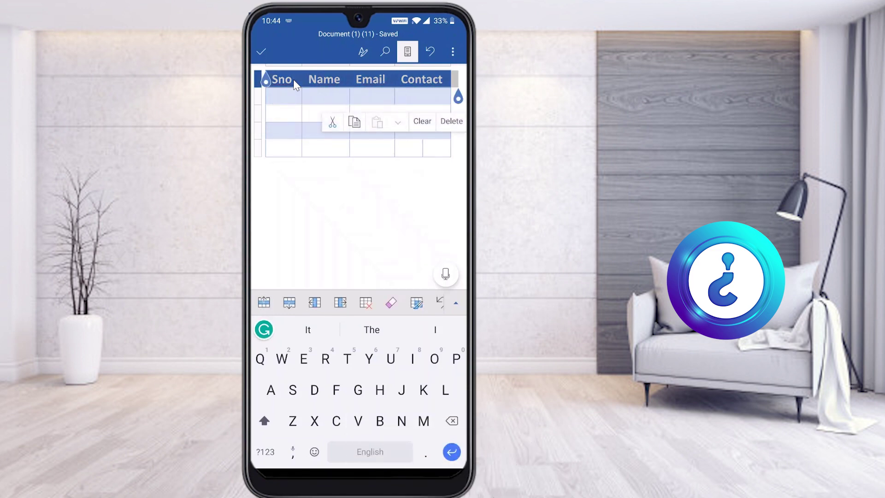
{"action": "left_click", "coordinate": [456, 303]}
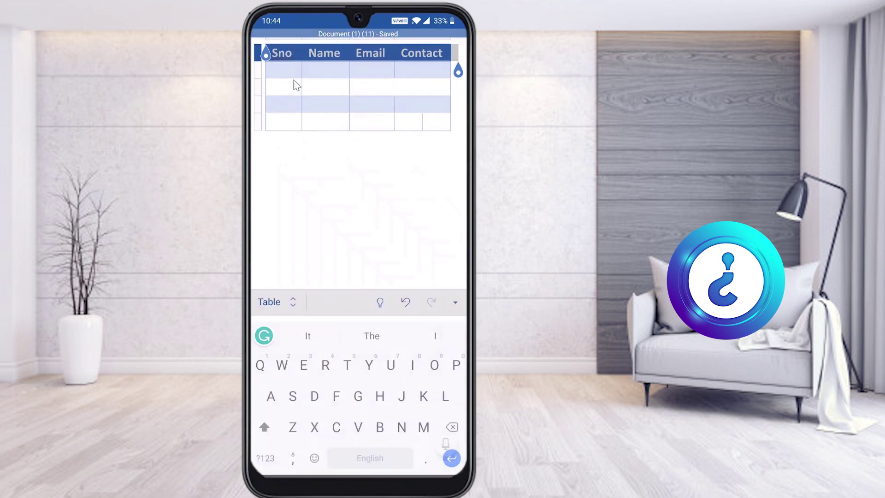
{"action": "scroll", "coordinate": [358, 401], "scroll_direction": "down", "scroll_amount": 3}
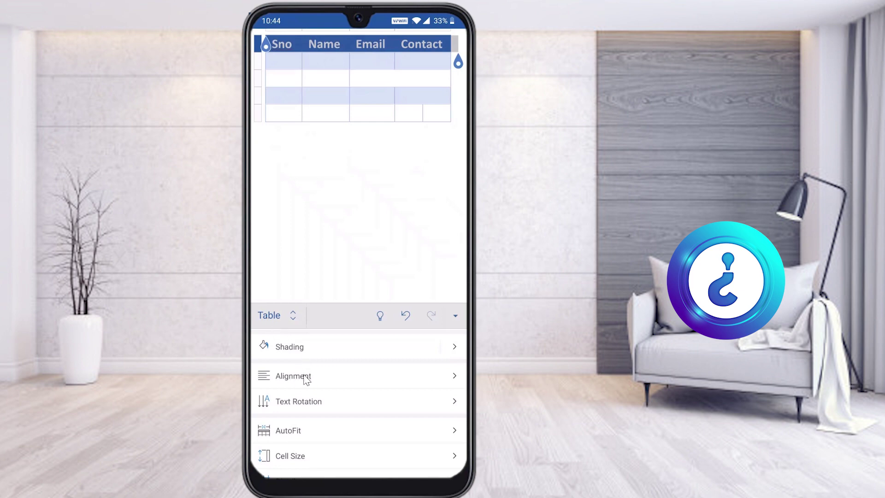
{"action": "left_click", "coordinate": [306, 376]}
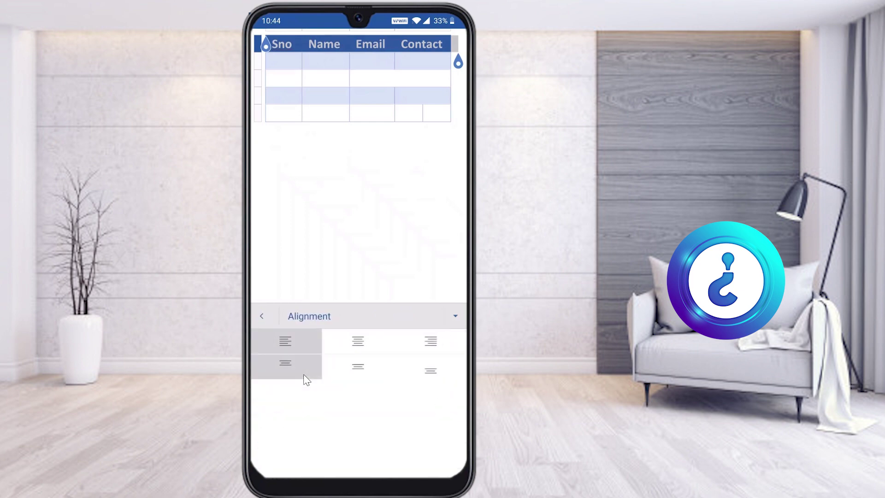
{"action": "left_click", "coordinate": [373, 353]}
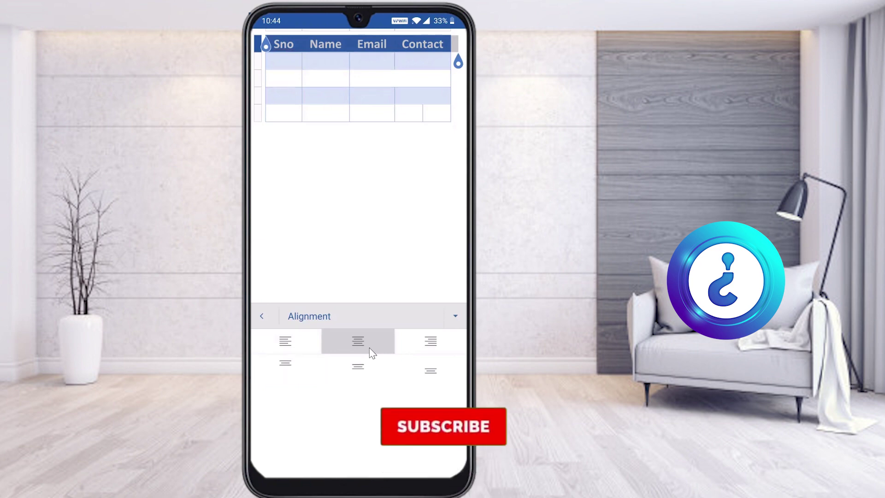
{"action": "key", "text": "Escape"}
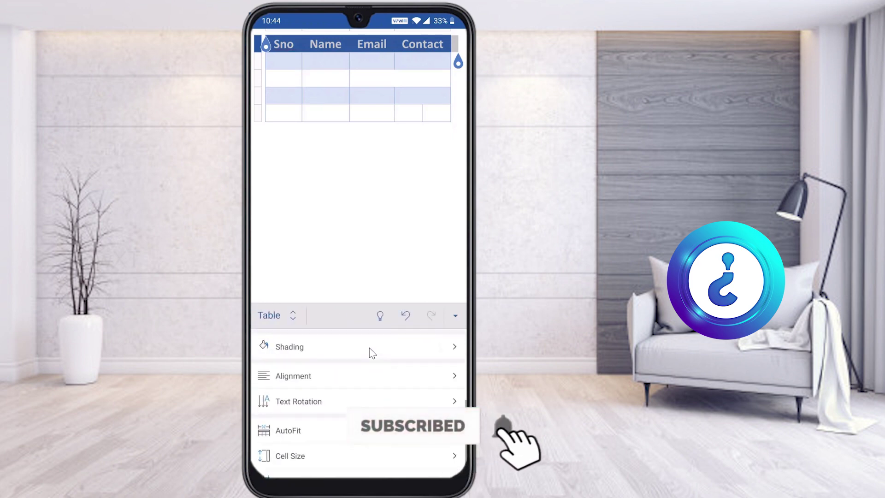
- Look through the remaining table options, including Text Rotation, AutoFit, Cell Size, Distribute and Alt Text
{"action": "scroll", "coordinate": [369, 348], "scroll_direction": "up", "scroll_amount": 5}
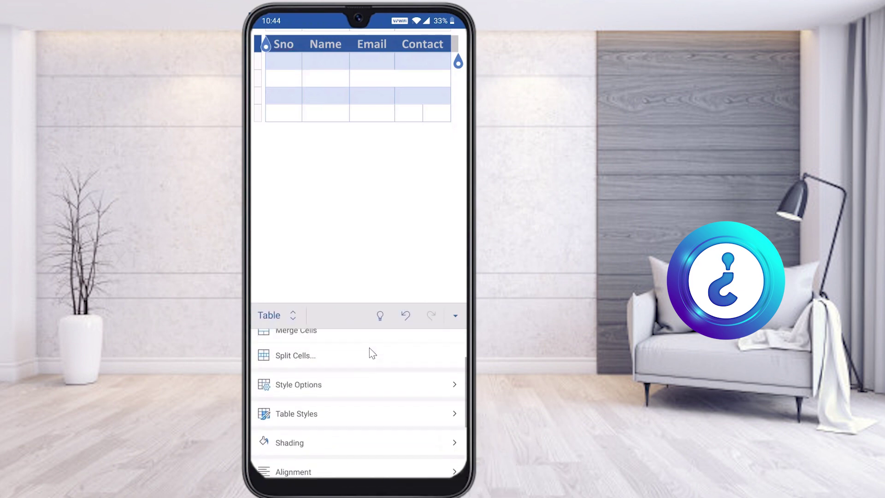
{"action": "scroll", "coordinate": [369, 348], "scroll_direction": "down", "scroll_amount": 5}
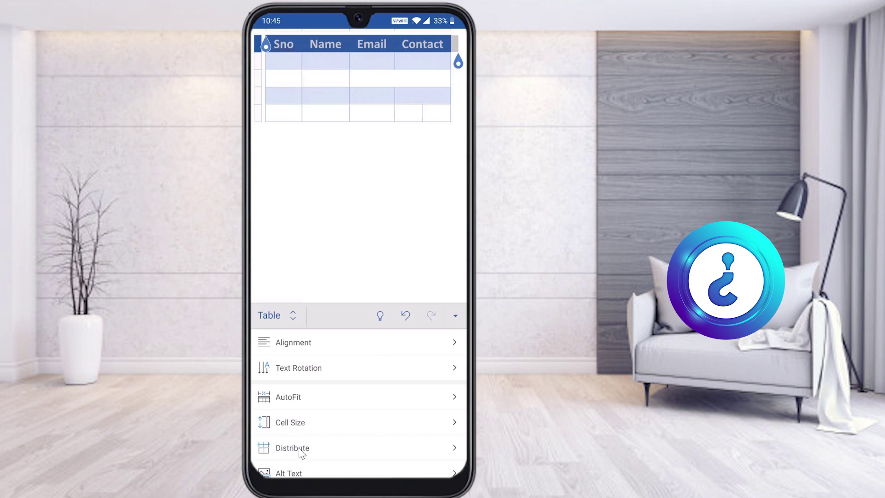
{"action": "left_click", "coordinate": [289, 473]}
{"action": "left_click", "coordinate": [335, 88]}
{"action": "left_click", "coordinate": [262, 316]}
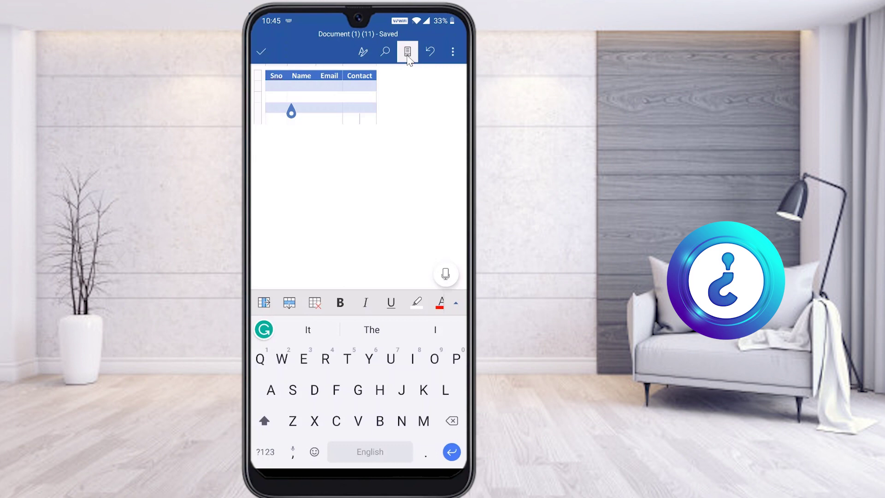
- Switch the document from Mobile View to the page layout and enlarge the whole table from its corner
{"action": "left_click", "coordinate": [408, 54]}
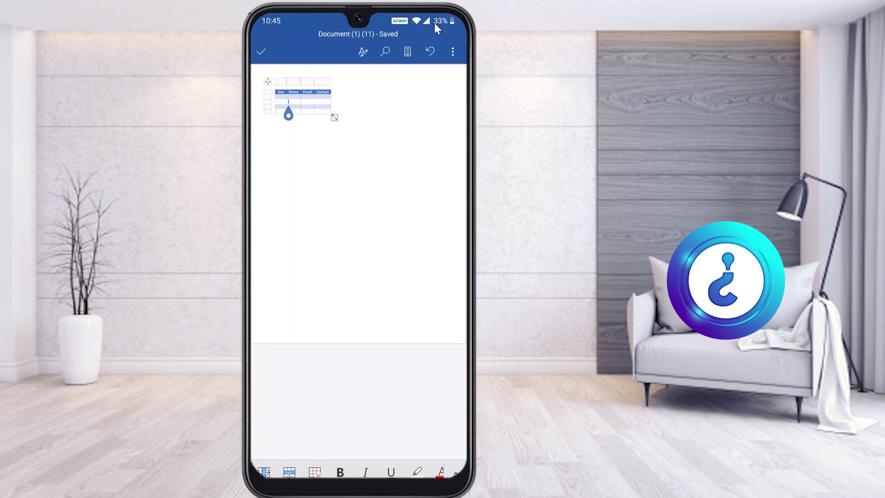
{"action": "left_click", "coordinate": [404, 54]}
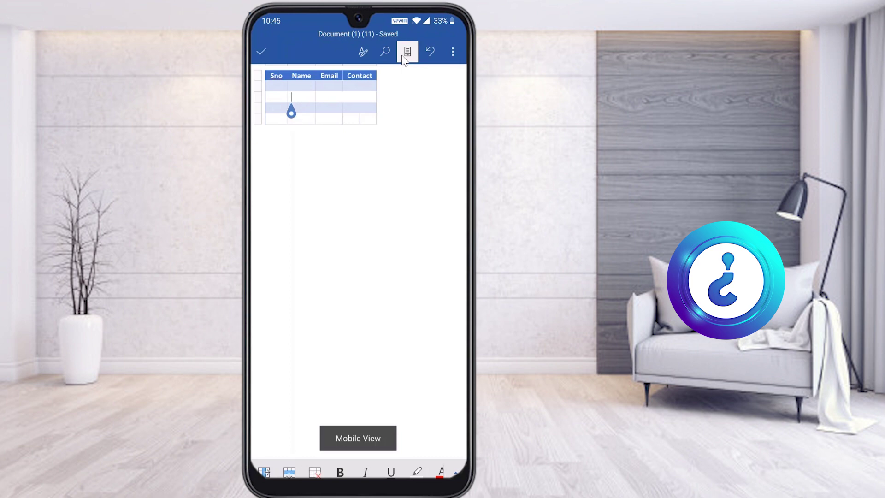
{"action": "left_click", "coordinate": [404, 55]}
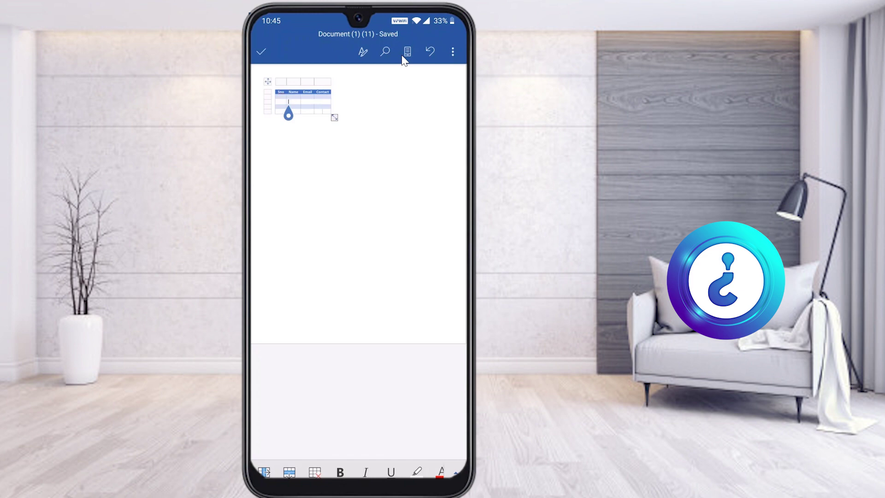
{"action": "left_click", "coordinate": [338, 122]}
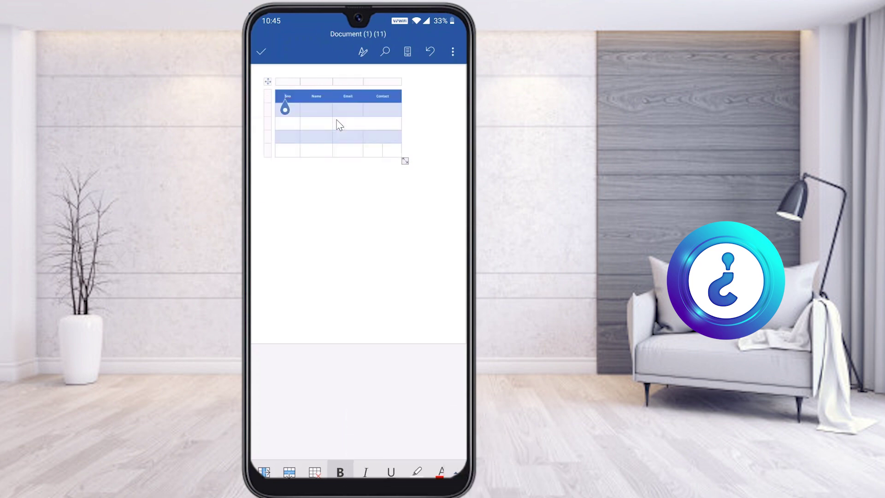
{"action": "left_click", "coordinate": [339, 124]}
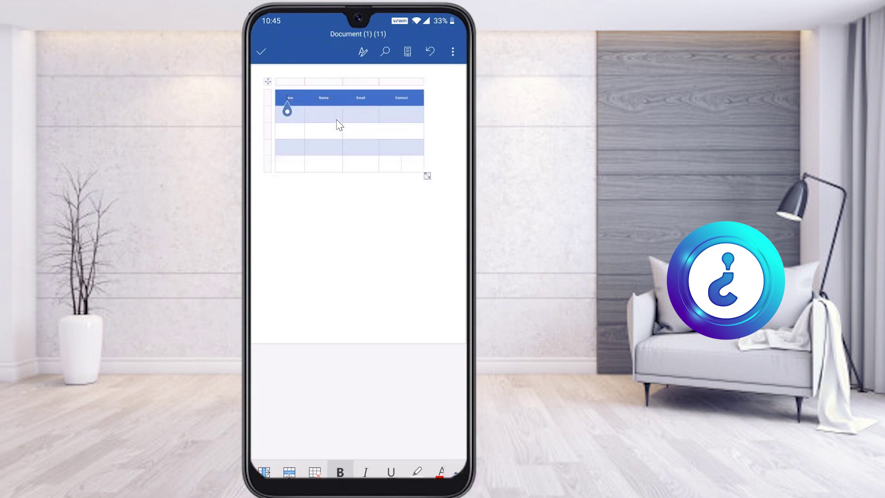